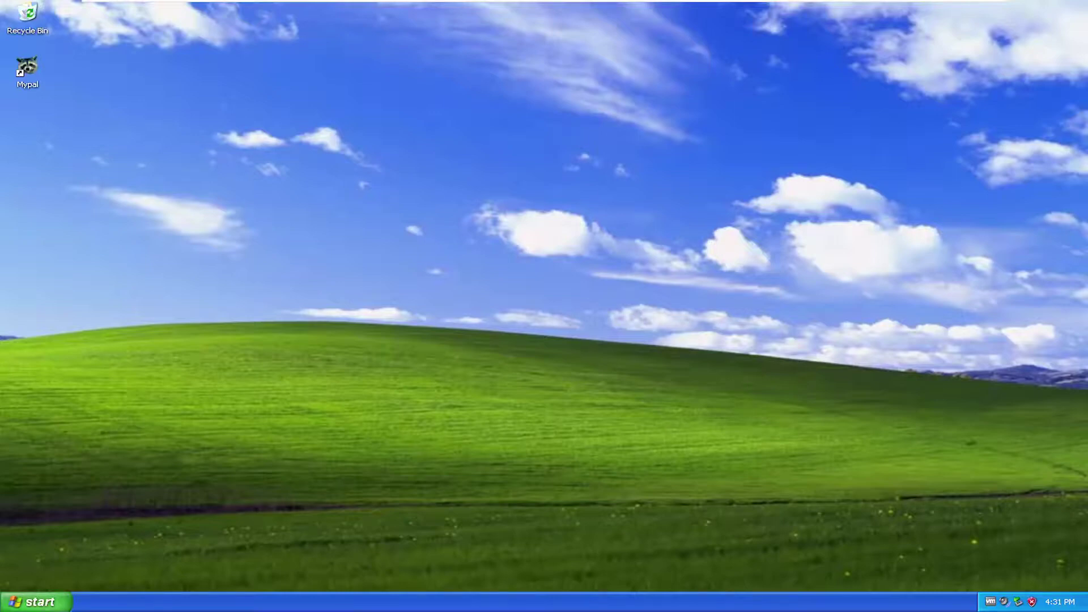
# Step: Open the Start menu's Run dialog to launch gpedit.msc
pyautogui.click(34, 602)
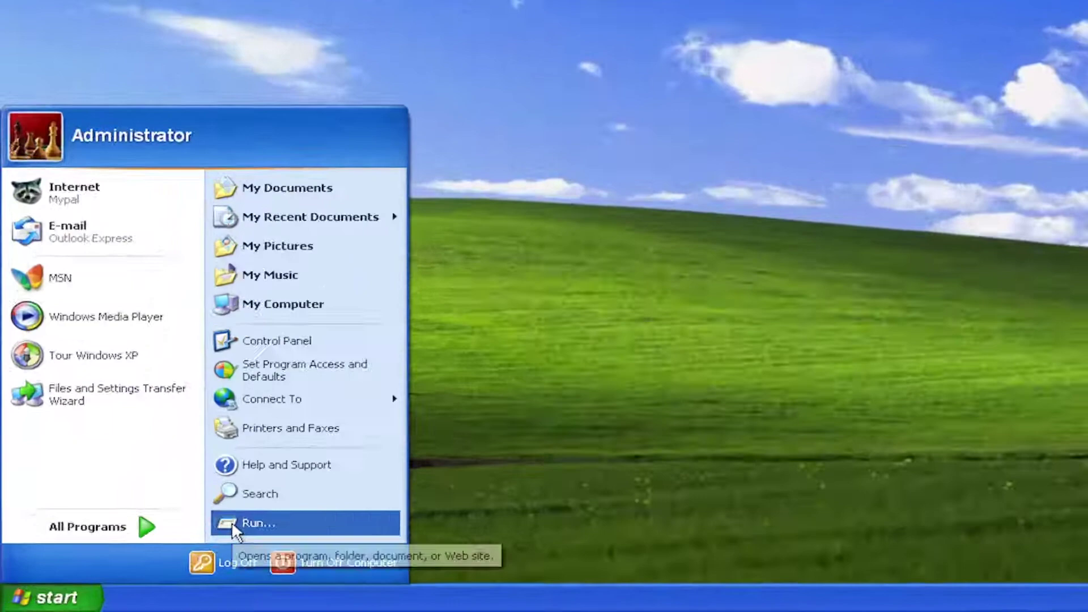
pyautogui.click(161, 551)
pyautogui.write('gpedit')
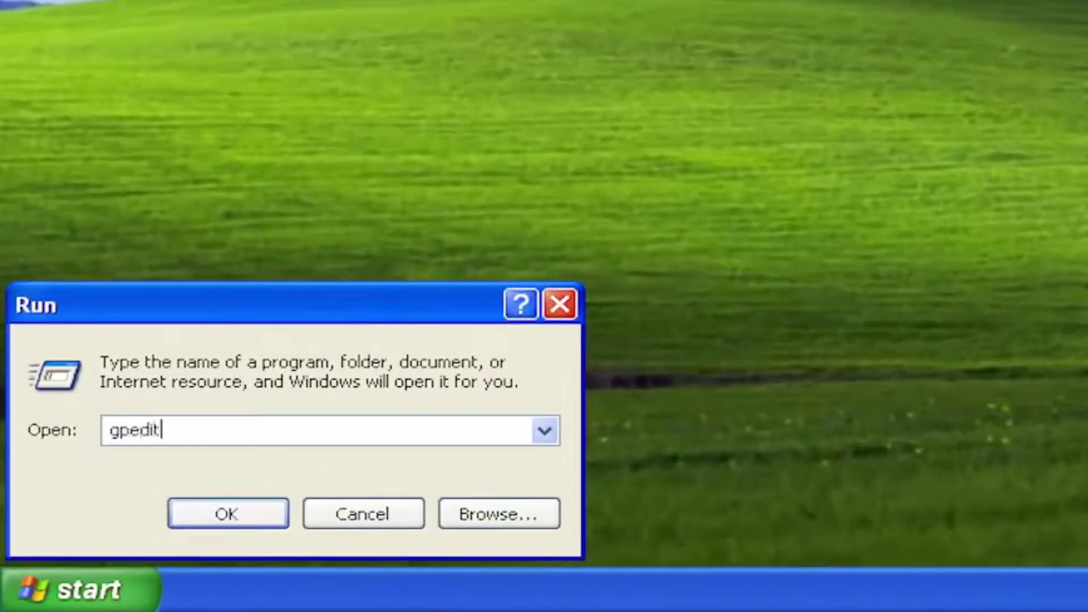
pyautogui.write('.msc')
# Step: Launch gpedit.msc and open User Configuration > Administrative Templates > Control Panel
pyautogui.click(223, 510)
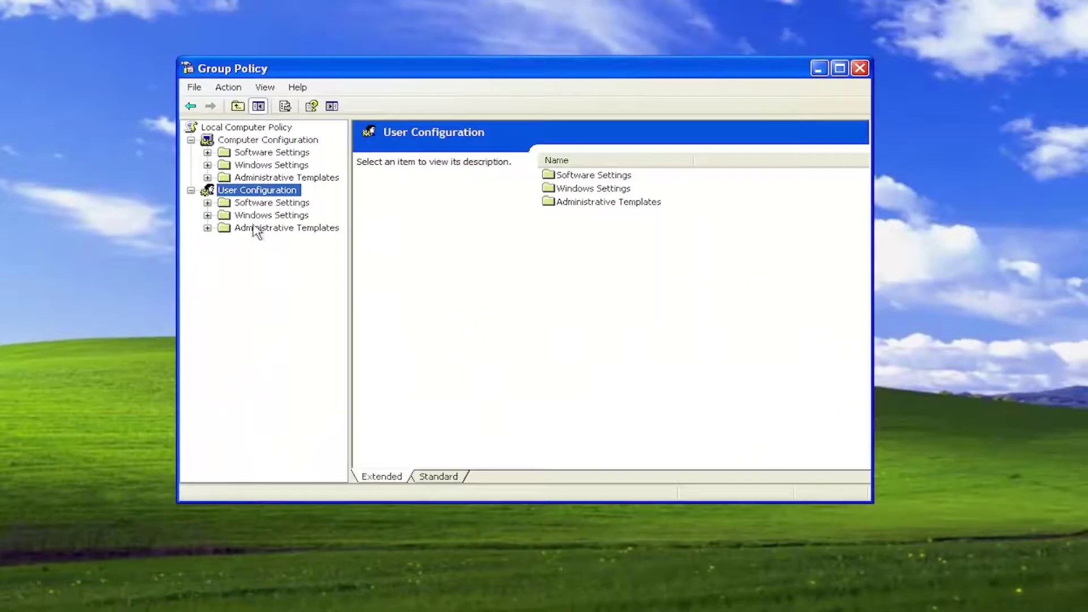
pyautogui.click(279, 229)
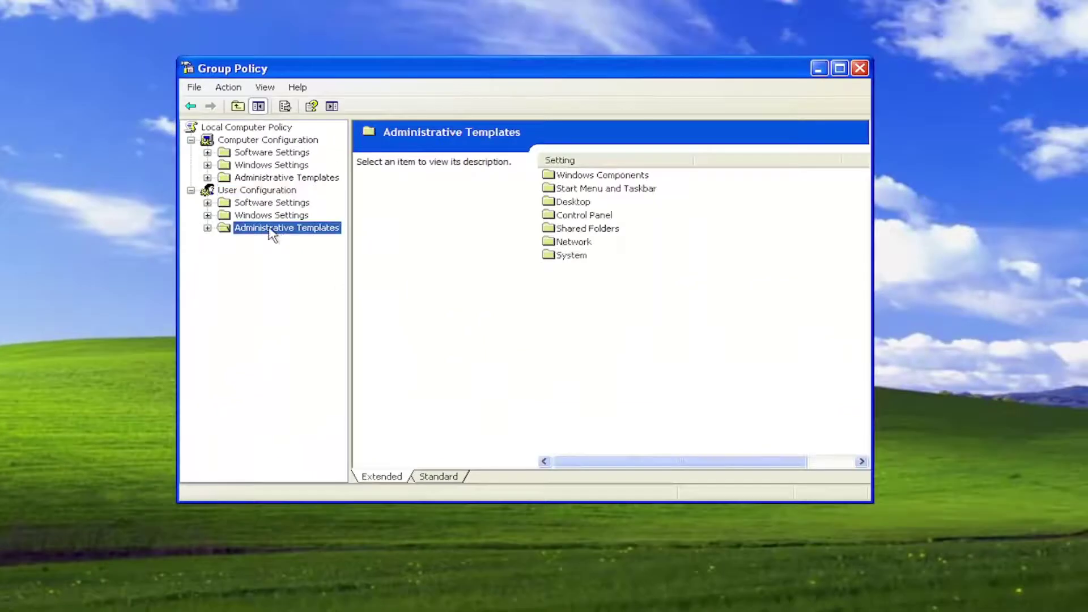
pyautogui.doubleClick(272, 230)
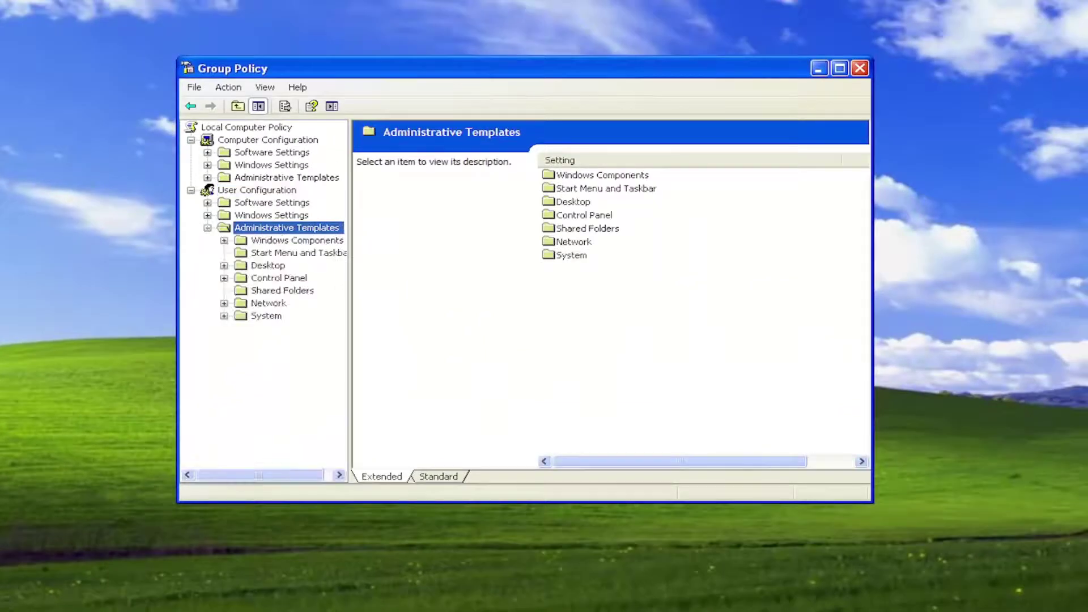
pyautogui.click(274, 278)
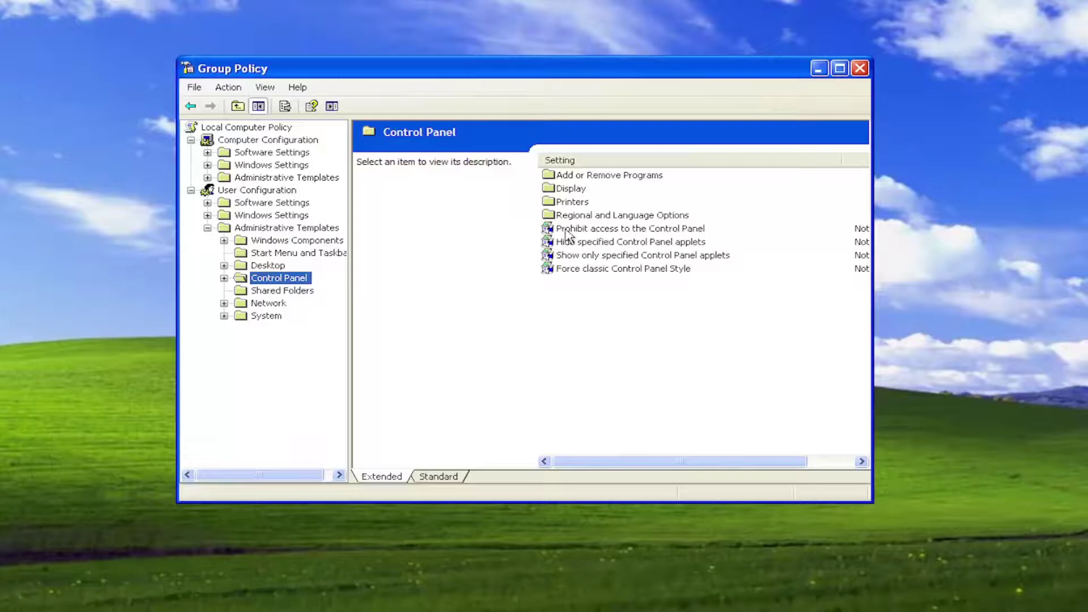
# Step: Confirm 'Prohibit access to the Control Panel' stays Not Configured
pyautogui.doubleClick(654, 230)
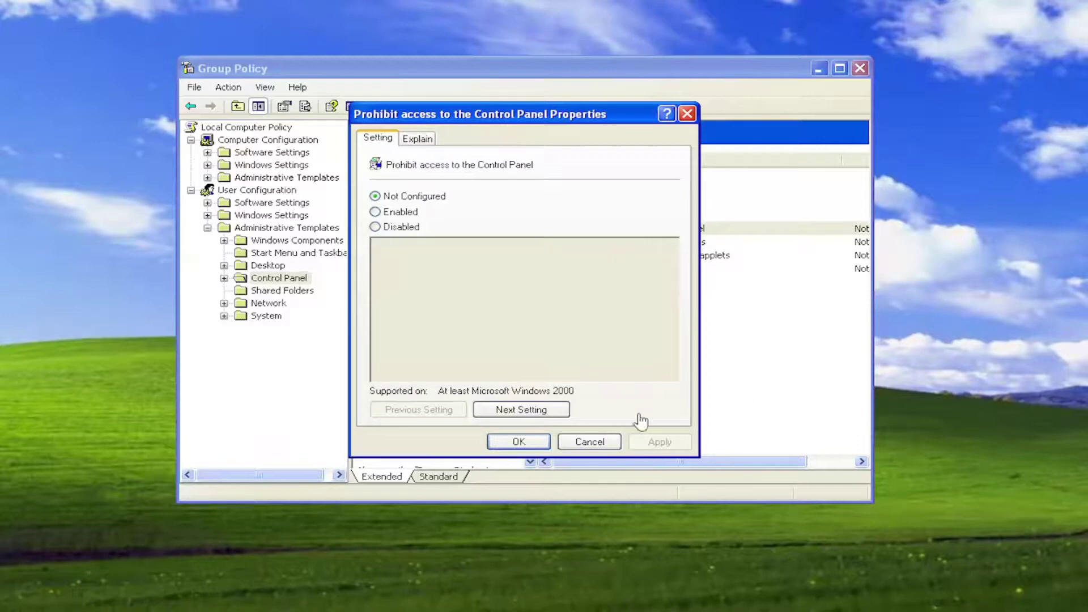
pyautogui.click(520, 442)
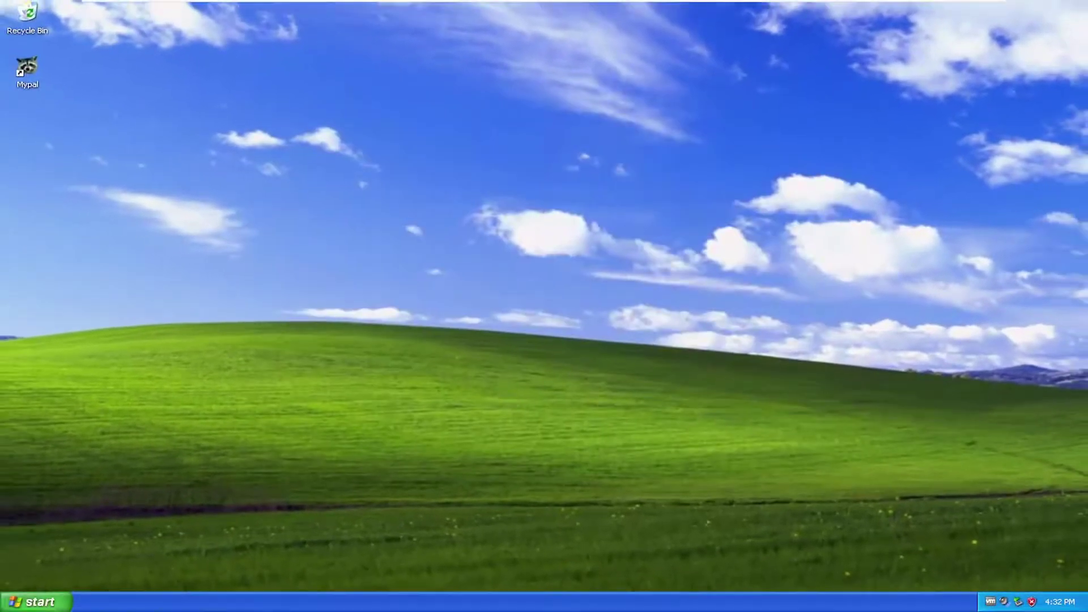
# Step: Restart Windows XP from the Start menu's Turn Off Computer options
pyautogui.click(36, 602)
pyautogui.click(184, 572)
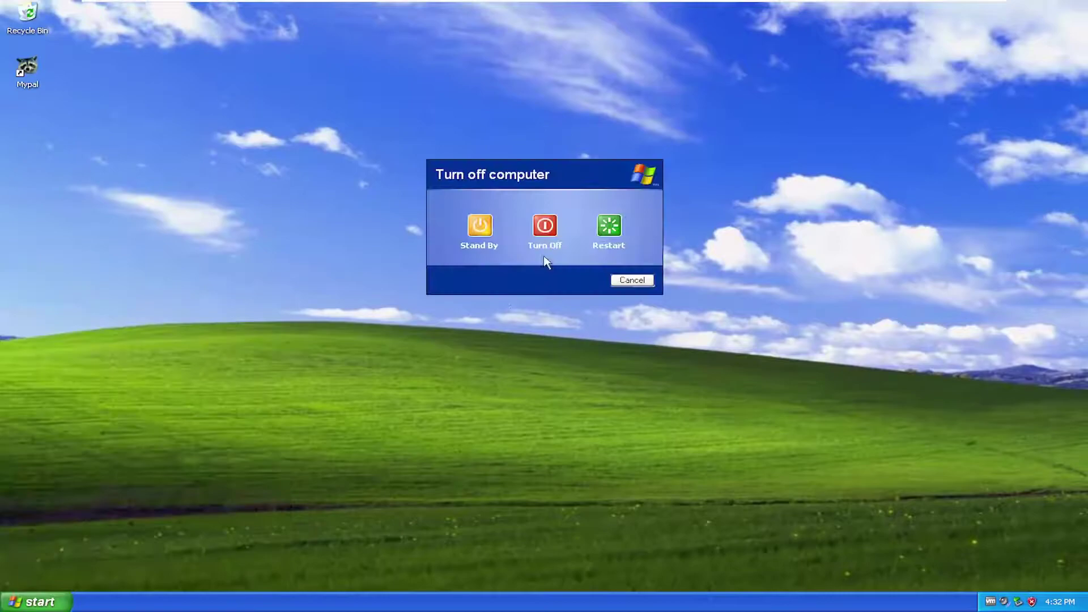
pyautogui.click(544, 252)
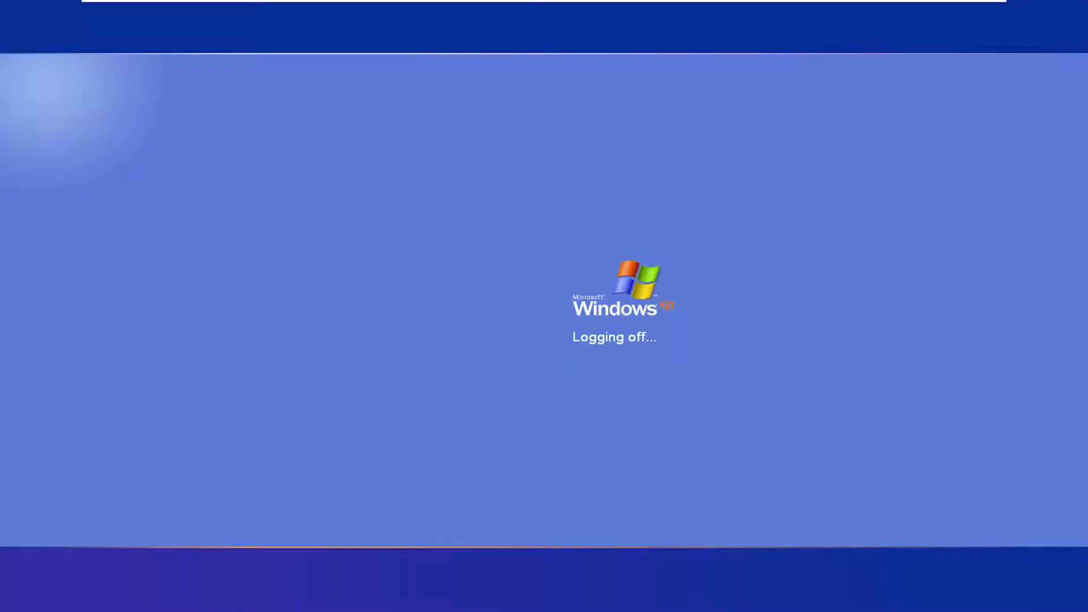